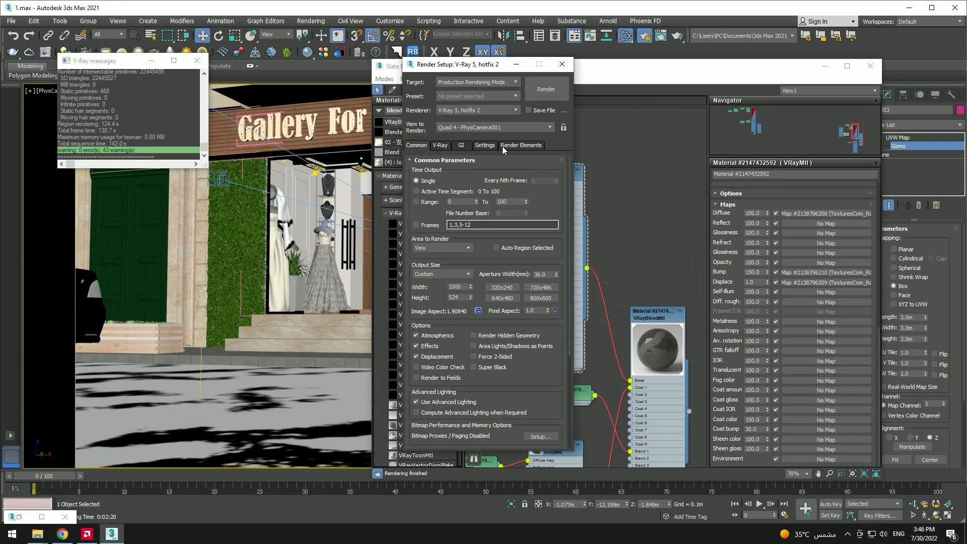
Add VRayMtlID, VRayRawDiffuseFilter, VRayRawLighting, VRayRawReflection, VRayRawRefraction and VRaySpecular as render elements in the V-Ray render setup.
left_click(518, 145)
left_click(428, 185)
left_click(432, 230)
left_click_drag(569, 232, 561, 297)
left_click(443, 229, "ctrl")
left_click(446, 242, "ctrl")
left_click(451, 248, "ctrl")
left_click(456, 262, "ctrl")
left_click(431, 269, "ctrl")
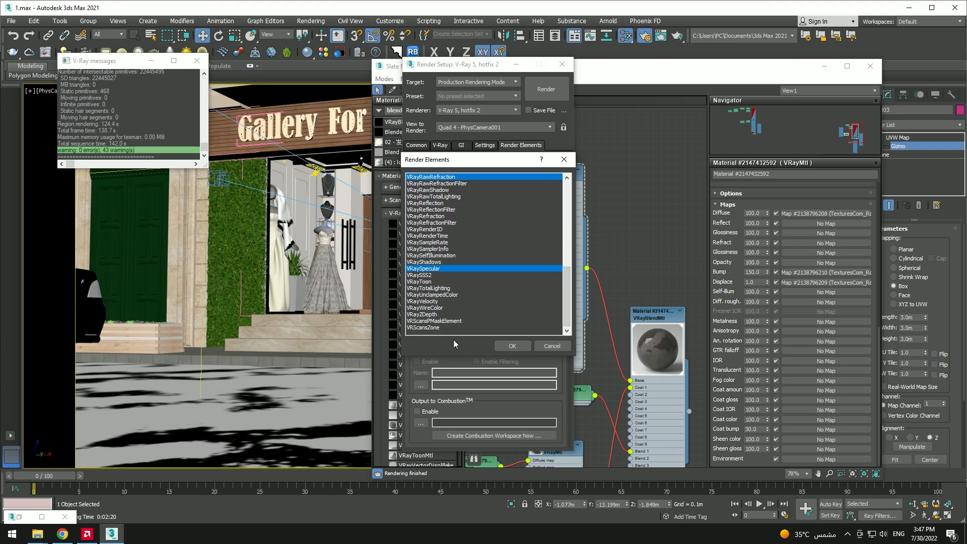
left_click(512, 347)
Choose the output file for the separate render channels and start the render from the V-Ray Frame Buffer.
left_click(439, 146)
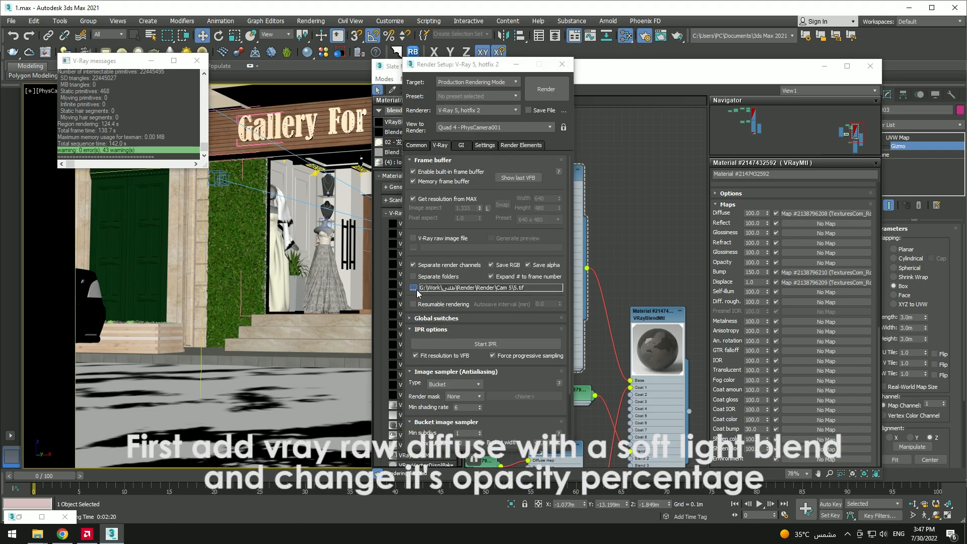
left_click(413, 287)
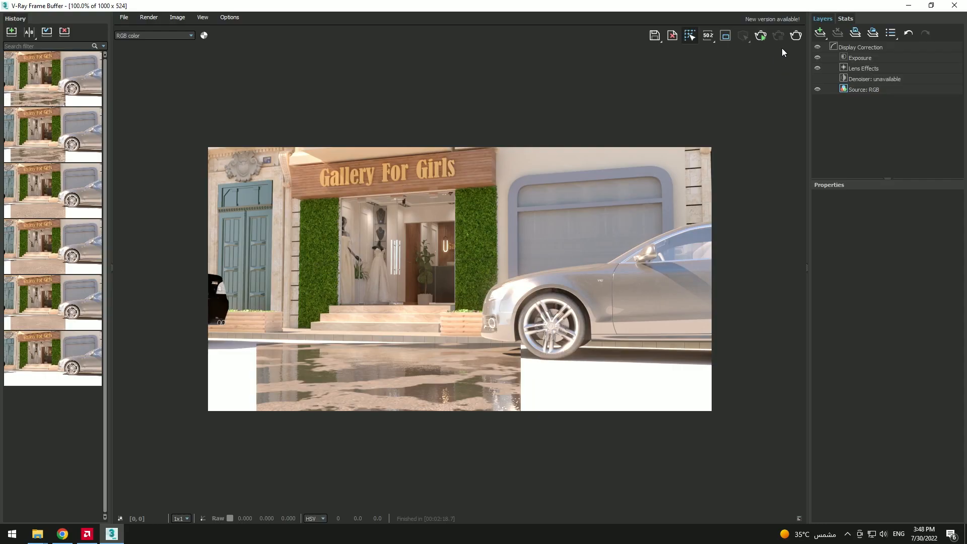
left_click(796, 36)
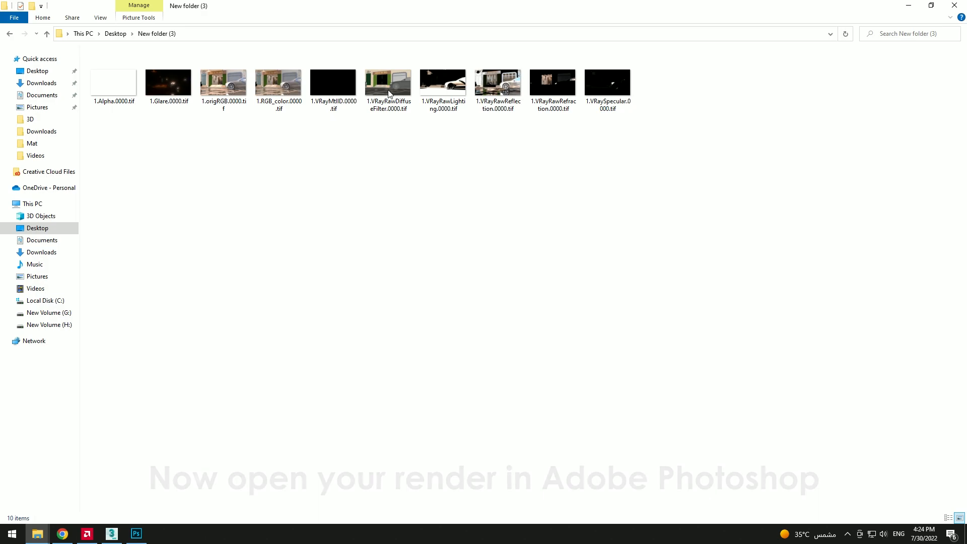
Place 1.VRayRawDiffuseFilter.0000.tif over the RGB render in Photoshop, blended with Soft Light at 30% opacity.
left_click_drag(389, 93, 363, 312)
key("Return")
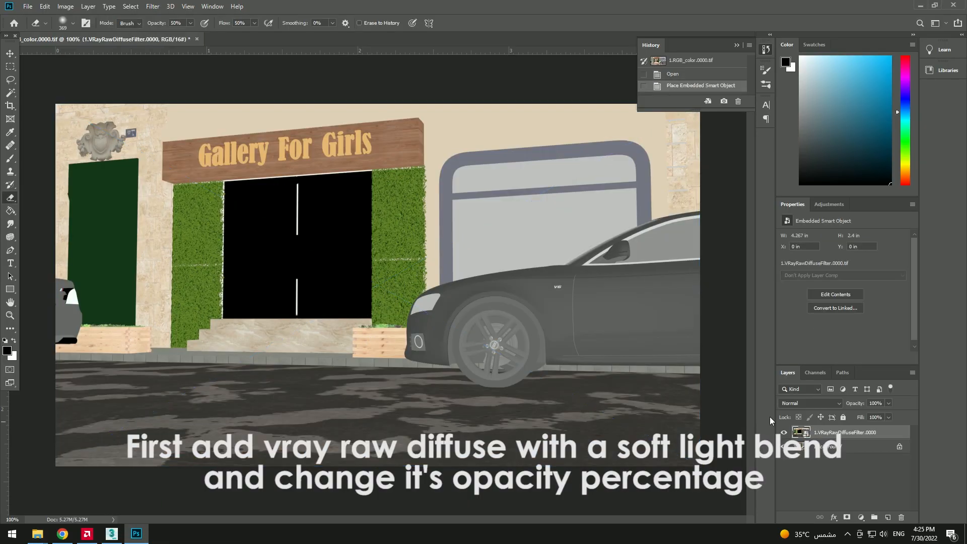
left_click(806, 403)
left_click(795, 403)
left_click(863, 405)
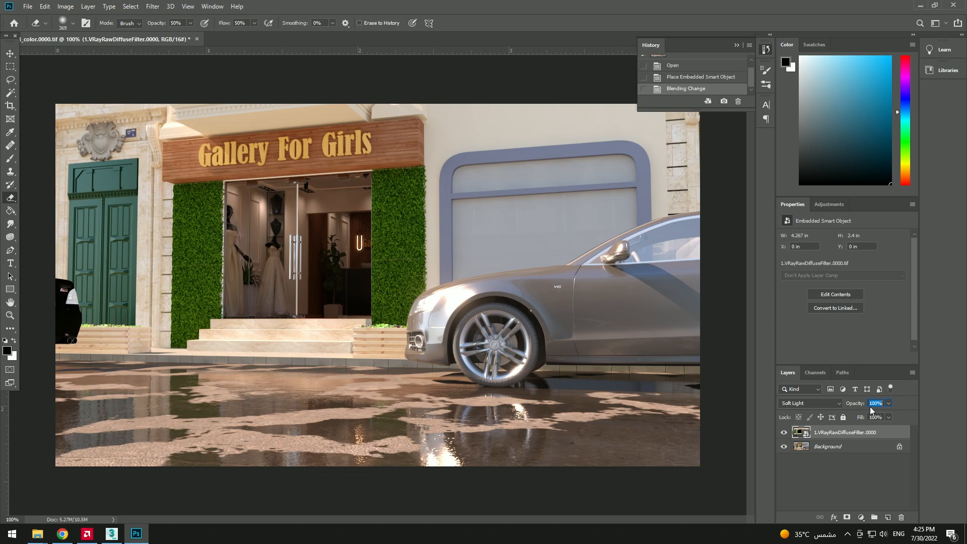
type("20")
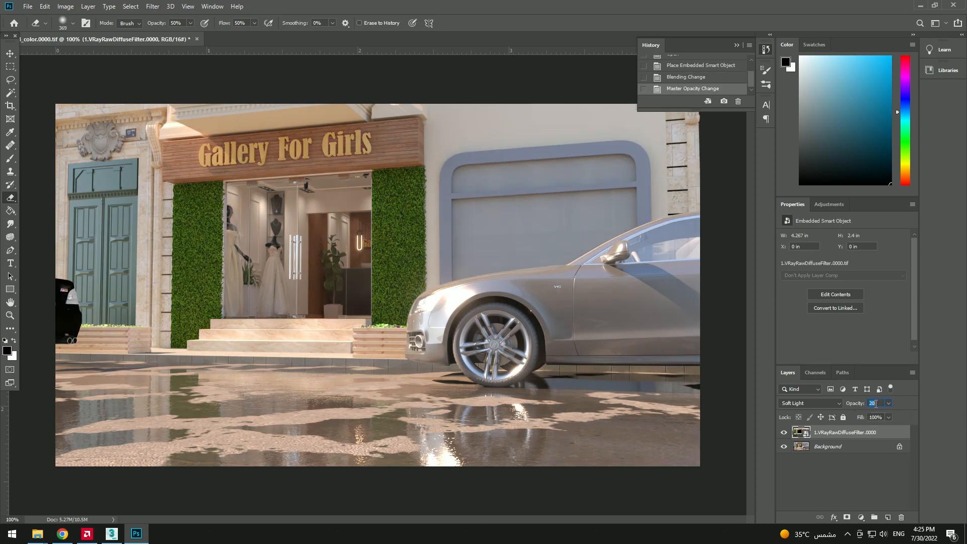
type("30")
key("Return")
Place 1.VRayRawLighting.0000.tif above the diffuse layer, blended with Soft Light at 30% opacity.
left_click(38, 534)
left_click_drag(443, 83, 350, 314)
key("Return")
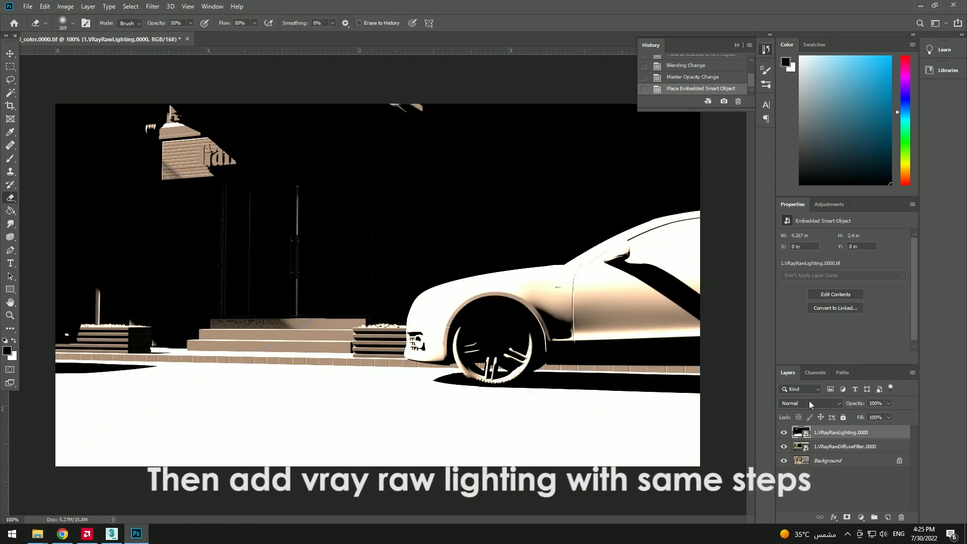
left_click(806, 403)
left_click(806, 410)
left_click(875, 403)
type("30")
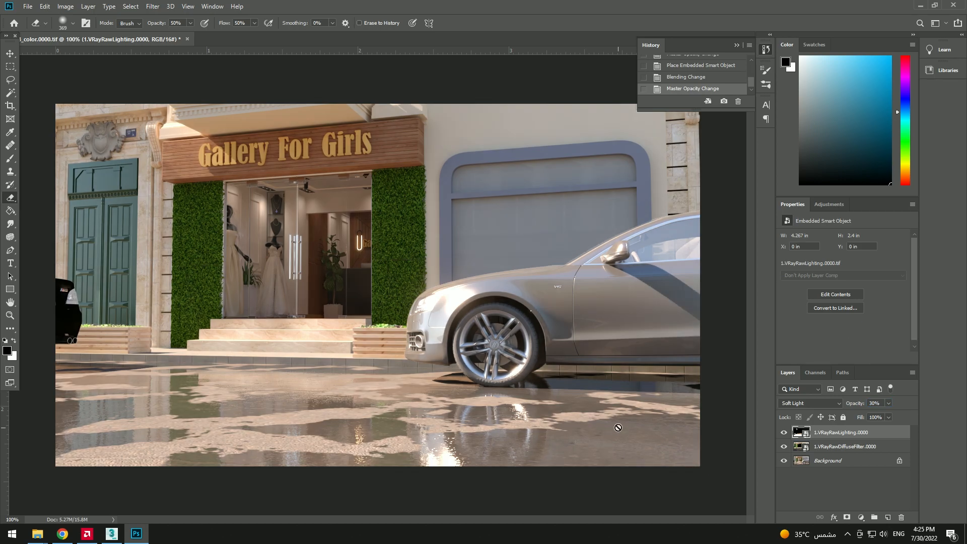
Place 1.VRayRawReflection.0000.tif as the top layer, blended with Soft Light at 50% opacity.
key("alt+Tab")
left_click_drag(499, 99, 385, 358)
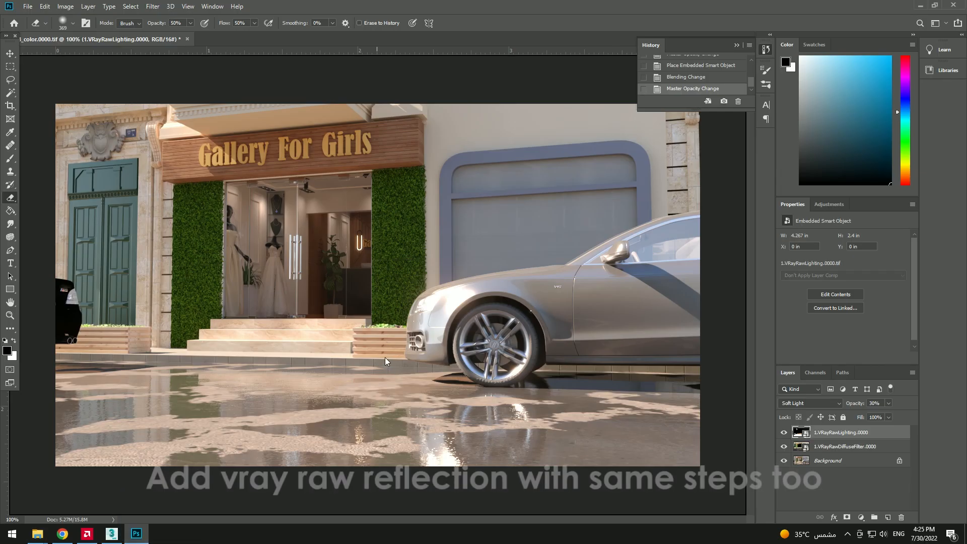
key("Return")
left_click(809, 403)
left_click(851, 410)
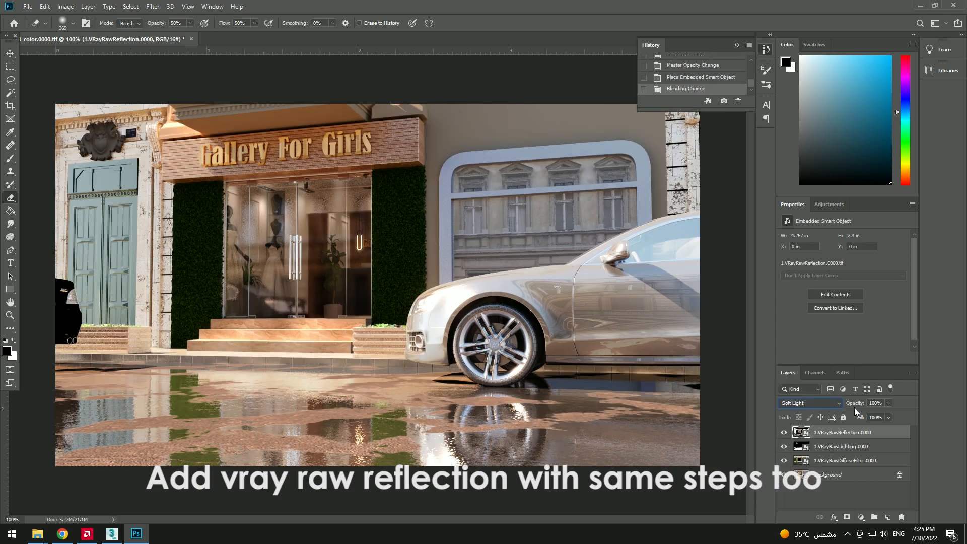
left_click_drag(859, 404, 836, 403)
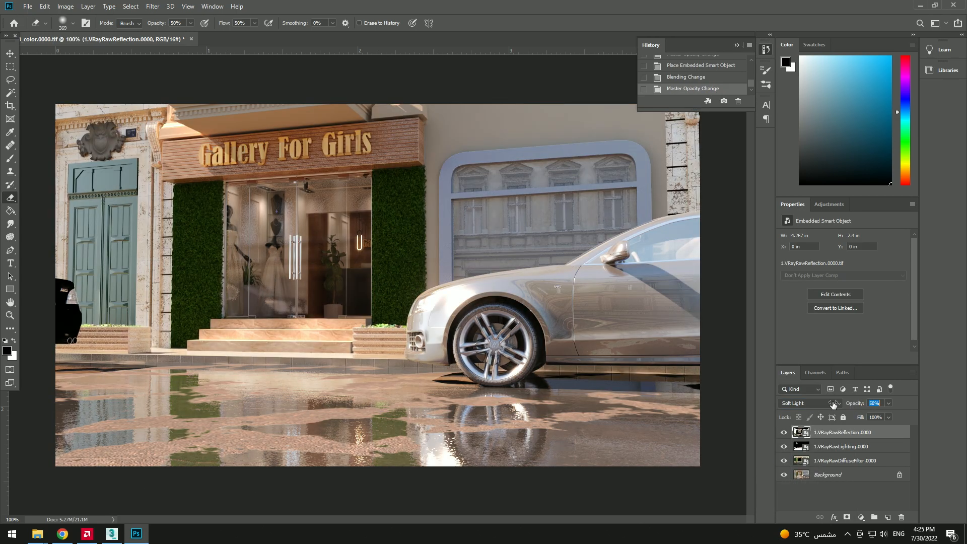
key("Return")
Add a layer mask to the reflection layer and select the shop's glass entrance from a pen path, inverting the selection.
left_click(846, 518)
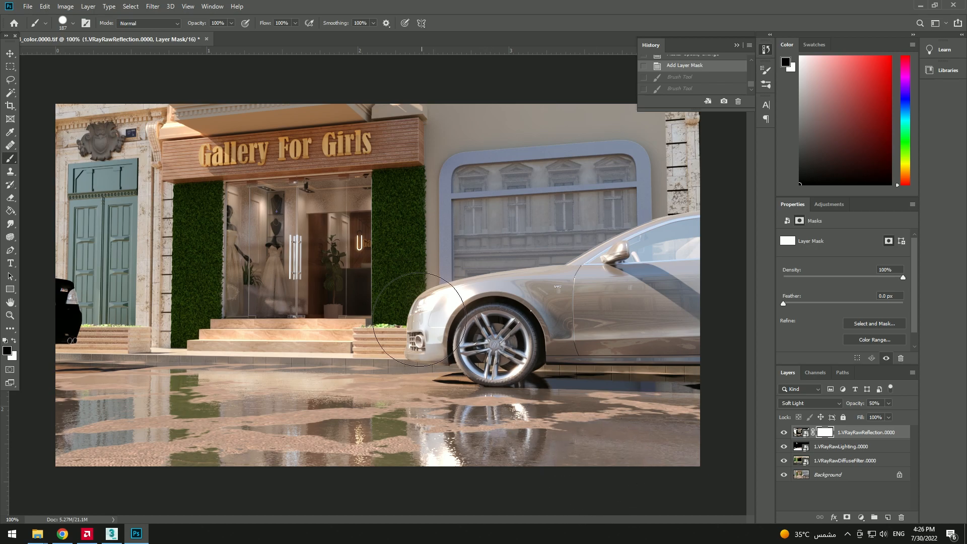
key("p")
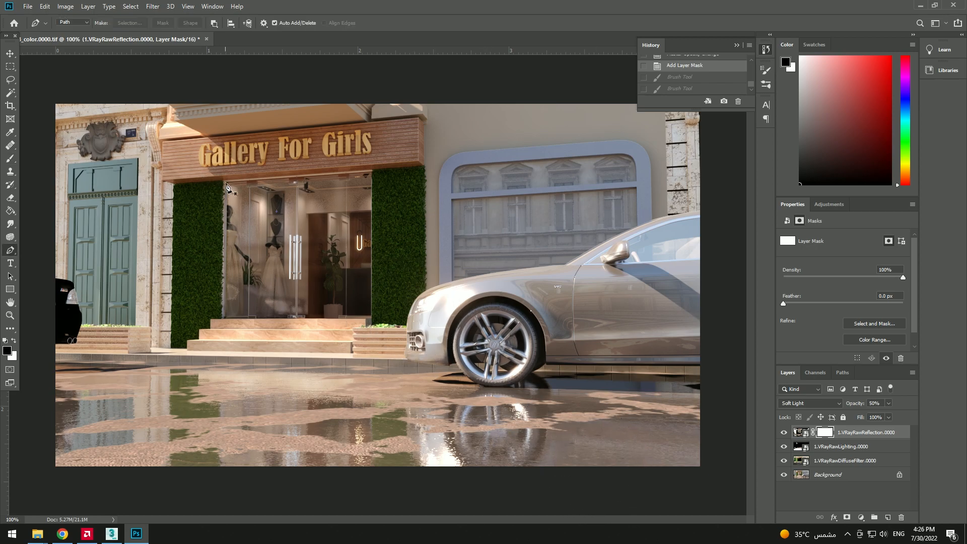
left_click(225, 183)
left_click(372, 172)
left_click(372, 319)
left_click(225, 184)
right_click(226, 186)
left_click(263, 259)
key("Return")
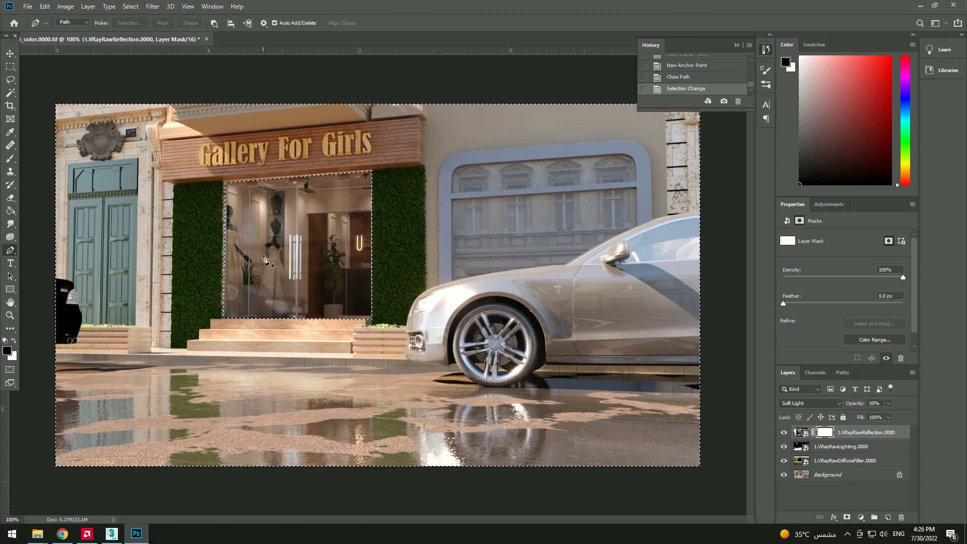
key("w")
right_click(288, 267)
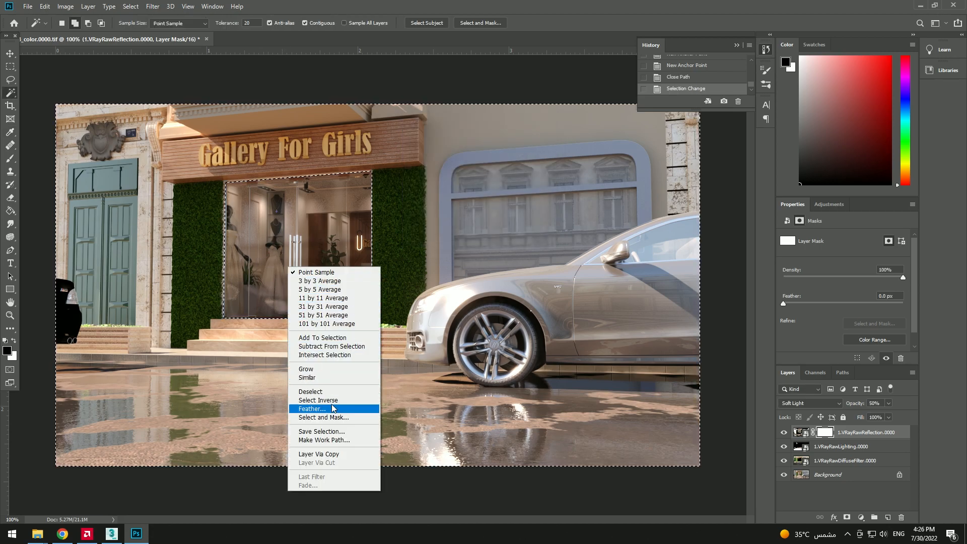
left_click(318, 399)
Paint black on the reflection mask over the glass entrance with a soft brush at 50% opacity and 50% flow, then deselect.
key("b")
right_click(322, 263)
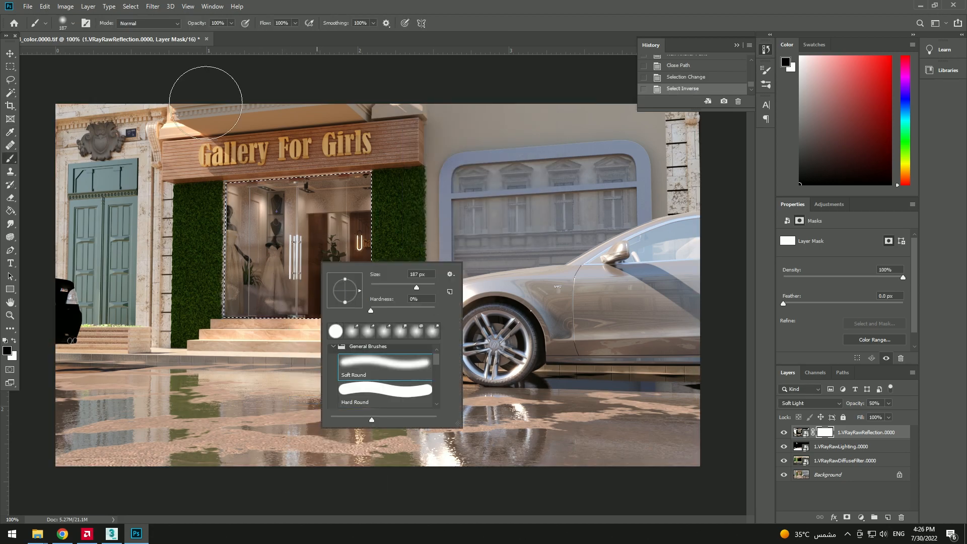
key("Escape")
type("50")
left_click_drag(277, 23, 298, 25)
type("50")
key("Return")
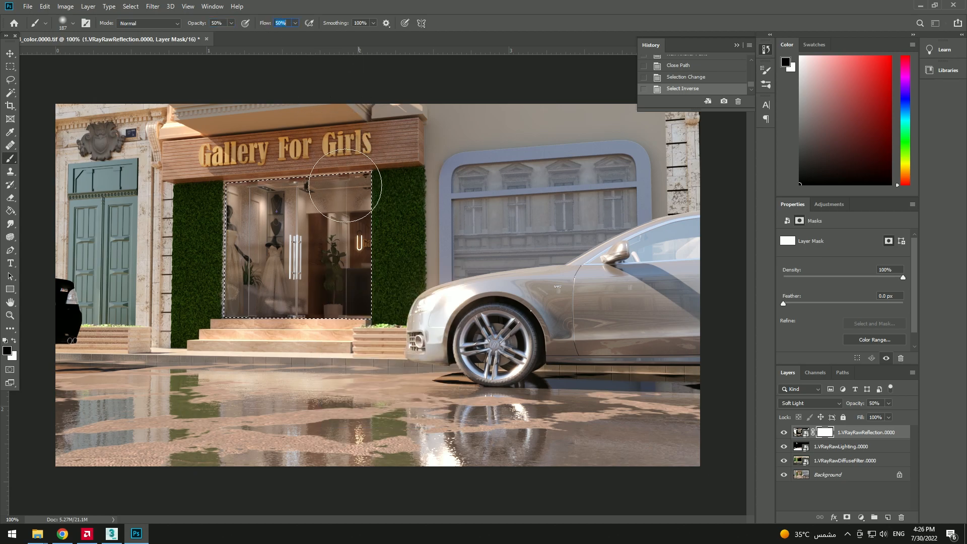
mouse_move(334, 314)
left_mouse_down()
mouse_move(403, 326)
mouse_move(390, 204)
mouse_move(417, 246)
mouse_move(288, 344)
left_mouse_up()
key("ctrl+d")
Outline the wooden Gallery For Girls sign with a pen path, convert it to a selection and invert it.
key("p")
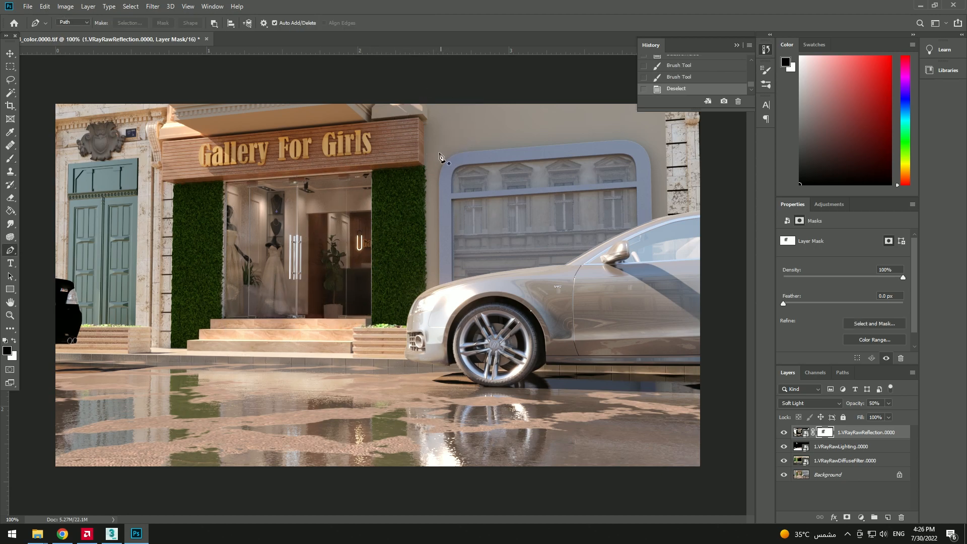
left_click(424, 165)
left_click(424, 121)
left_click(418, 116)
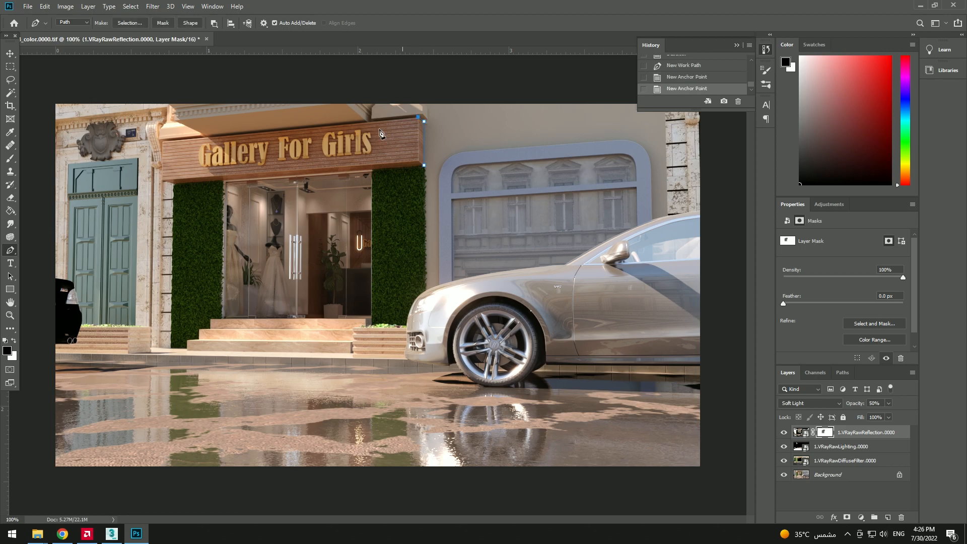
left_click(162, 142)
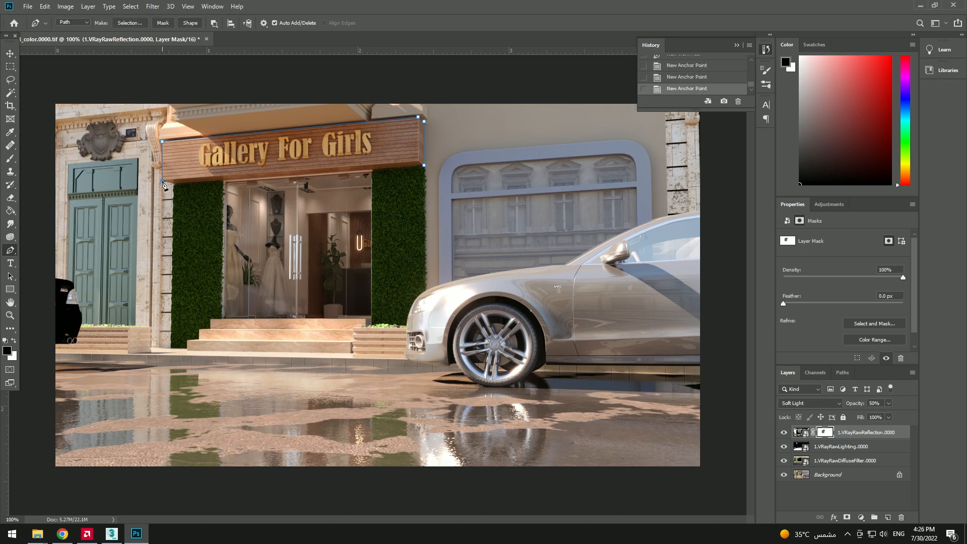
left_click(424, 165)
right_click(426, 167)
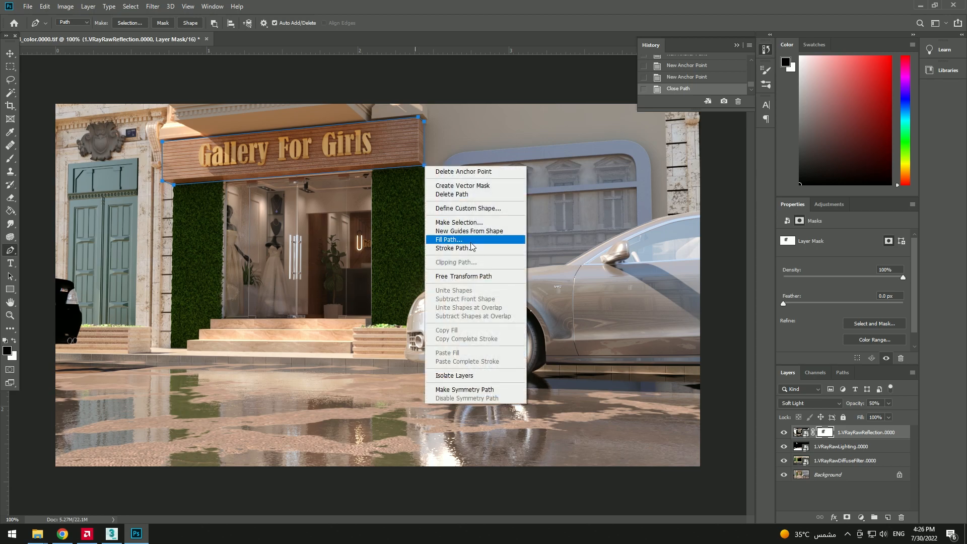
left_click(453, 228)
key("Return")
key("w")
right_click(305, 150)
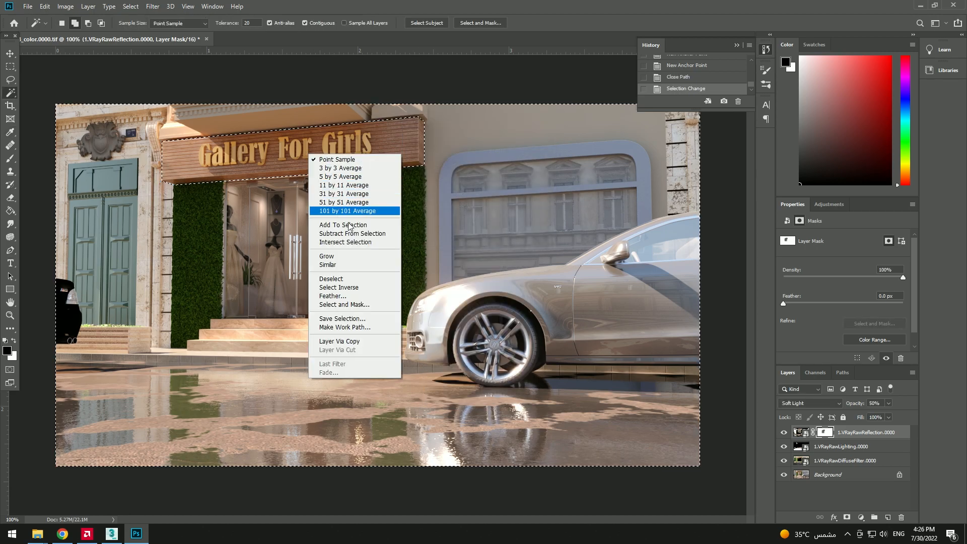
left_click(360, 277)
right_click(346, 155)
left_click(386, 289)
Brush black over the shop sign on the reflection layer's mask to weaken the reflection, and clear the selection.
key("b")
left_click_drag(413, 138, 136, 169)
left_click_drag(198, 165, 460, 140)
key("ctrl+d")
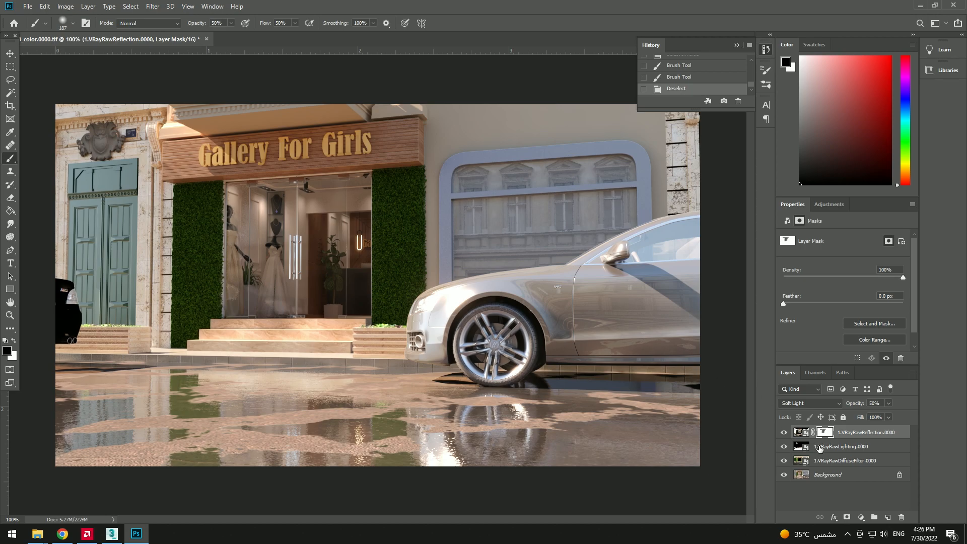
Compare the image with the VRayRawLighting layer hidden and shown, and set that layer's opacity to 20%.
left_click(842, 449)
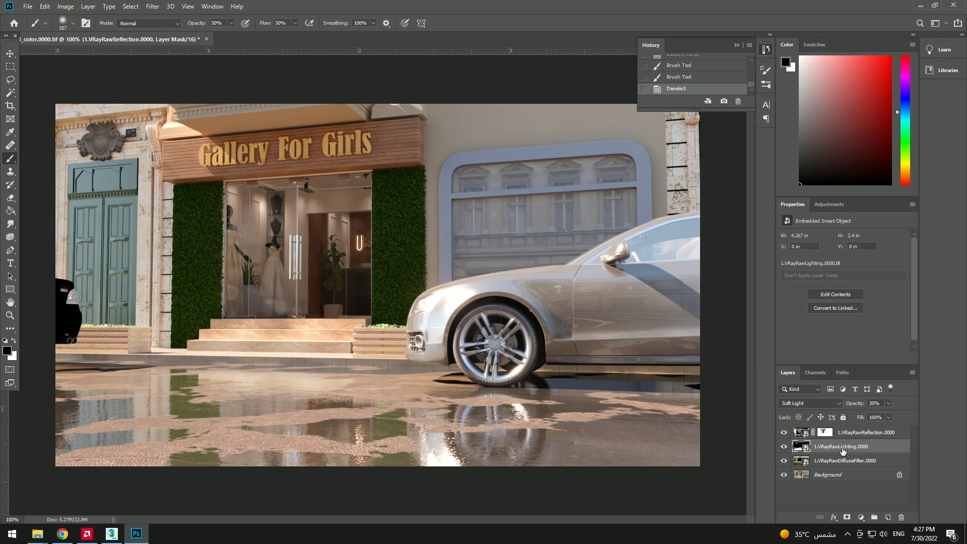
left_click(784, 446)
left_click(784, 447)
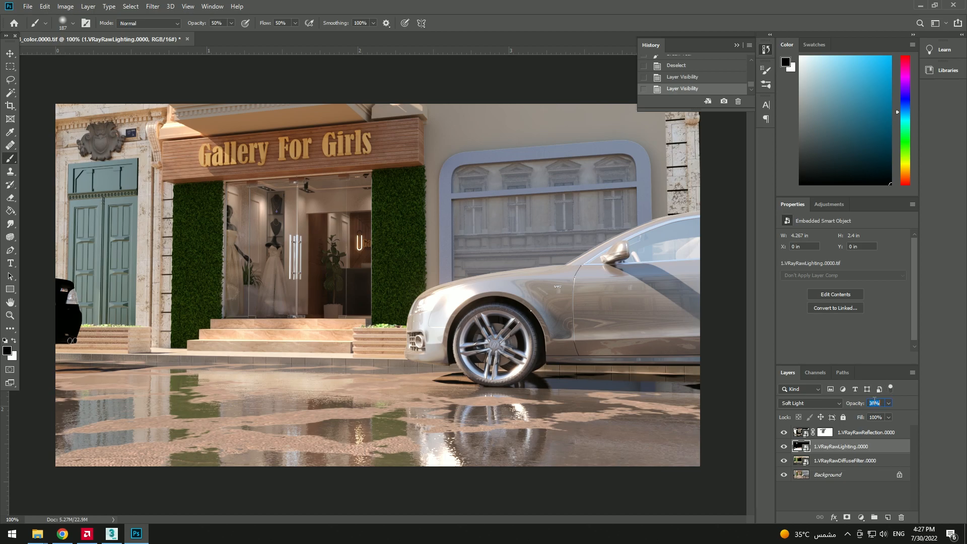
type("20")
key("Return")
Place 1.VRaySpecular.0000.tif as the top layer in Screen blend mode and toggle its visibility to compare.
key("alt+Tab")
left_click_drag(602, 101, 334, 338)
key("Return")
left_click(819, 405)
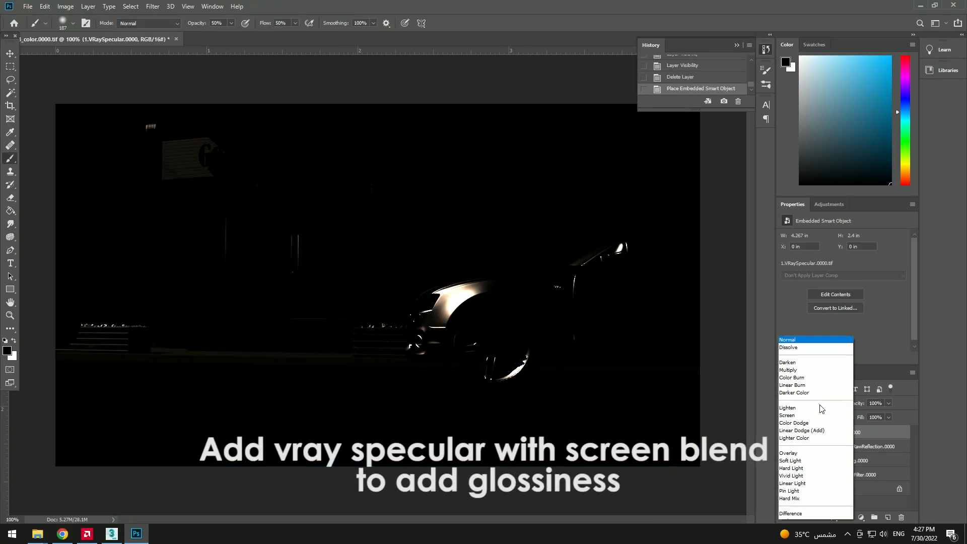
left_click(787, 437)
left_click(784, 433)
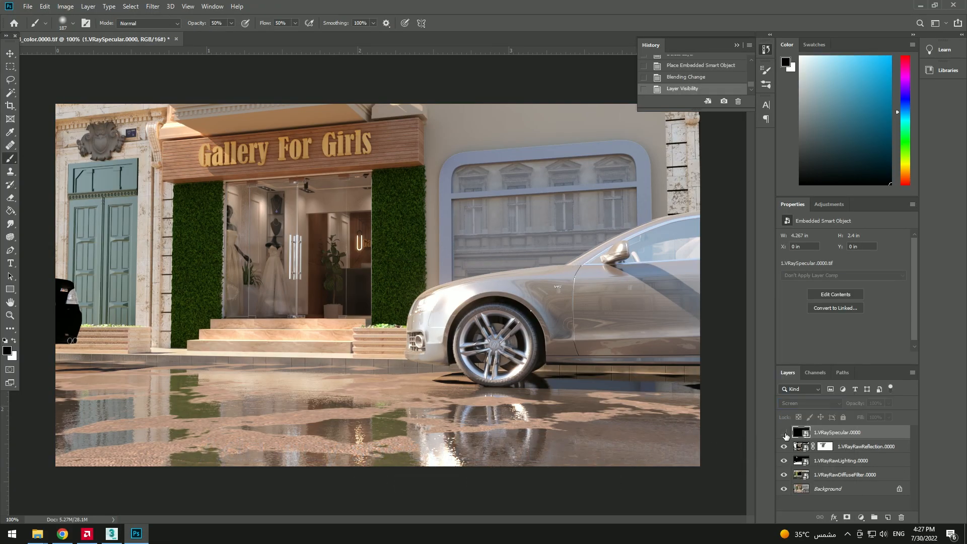
Place 1.Glare.0000.tif above the specular layer, blended with Screen at 50% opacity.
key("alt+Tab")
left_click_drag(168, 84, 384, 345)
key("Return")
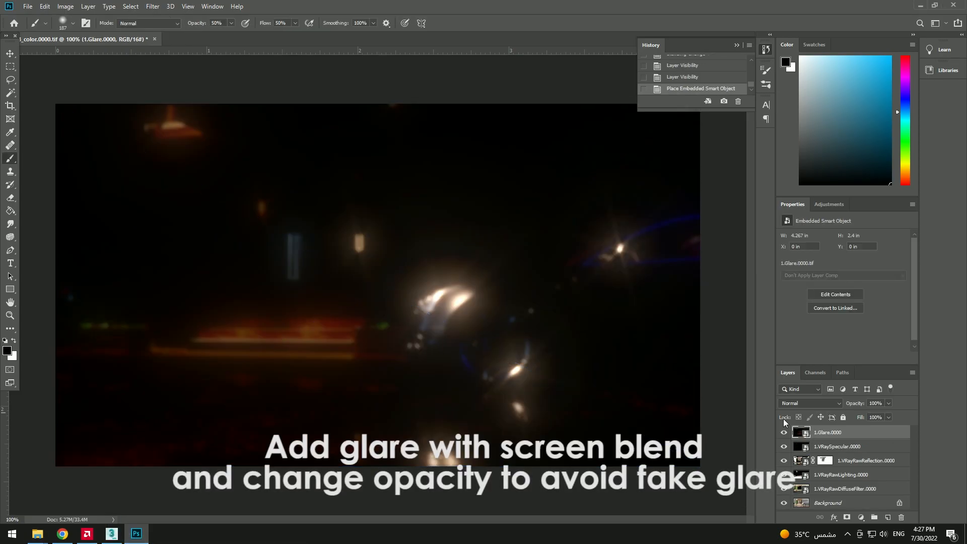
left_click(809, 403)
left_click(805, 351)
left_click(878, 403)
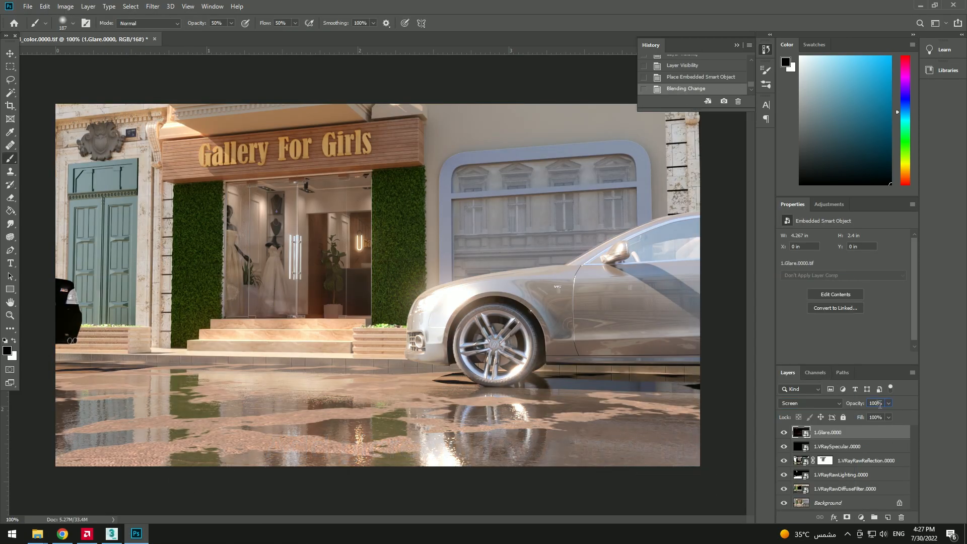
type("50")
key("Return")
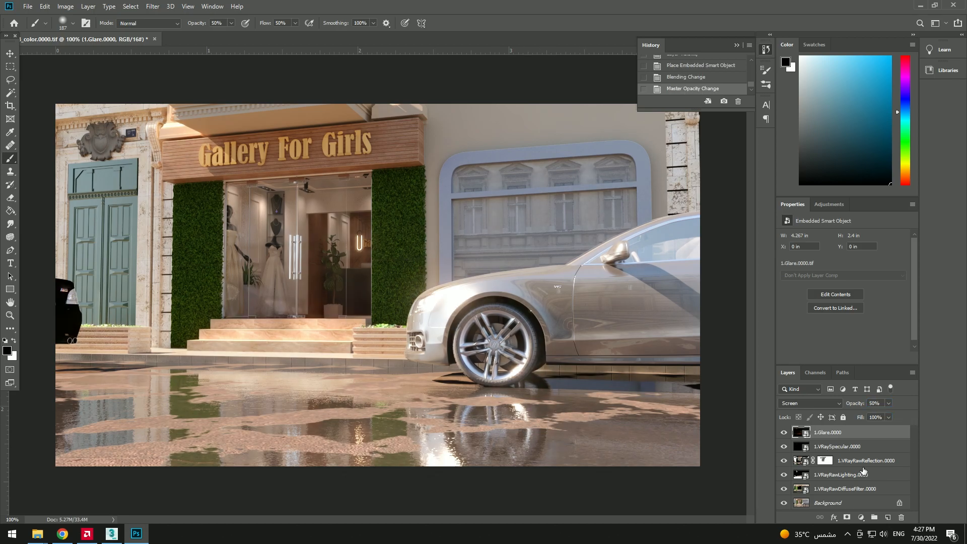
Add a Color Lookup adjustment layer above the glare using the filmstock_50.3dl LUT at 15% opacity.
left_click(866, 521)
left_click(886, 463)
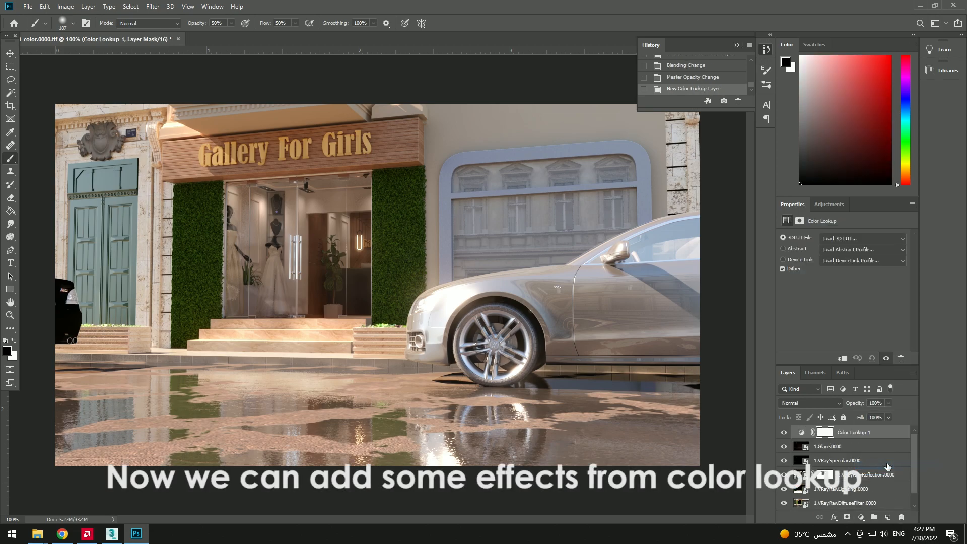
left_click(862, 238)
left_click(862, 339)
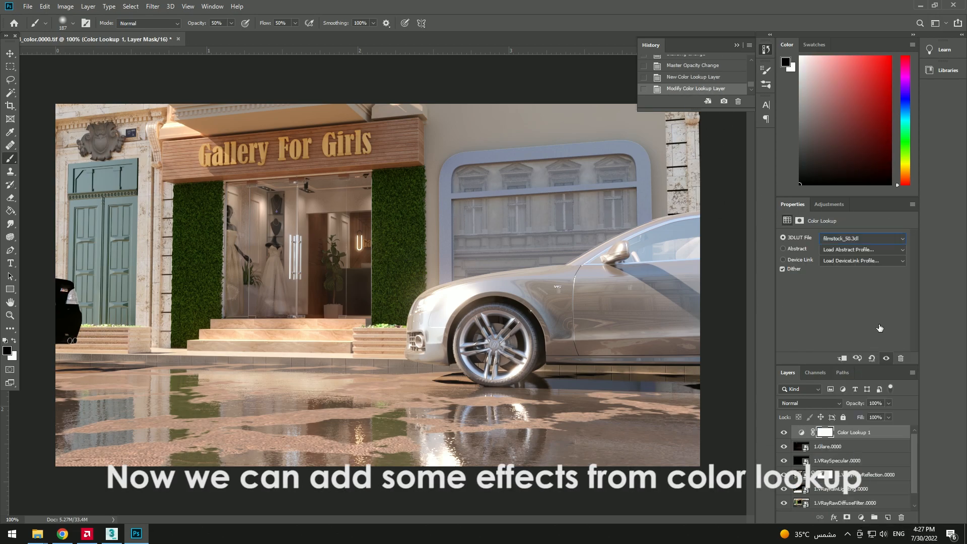
type("20")
key("Return")
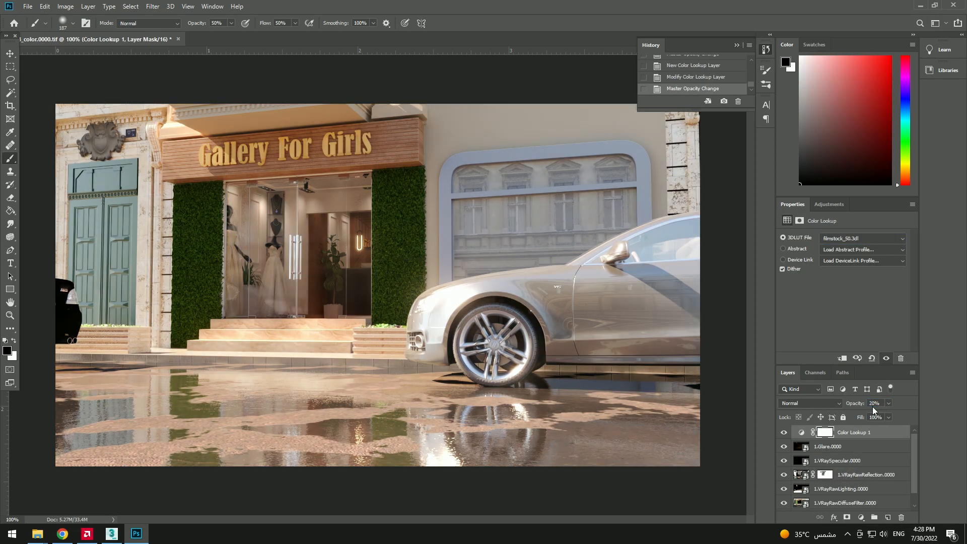
type("15")
key("Return")
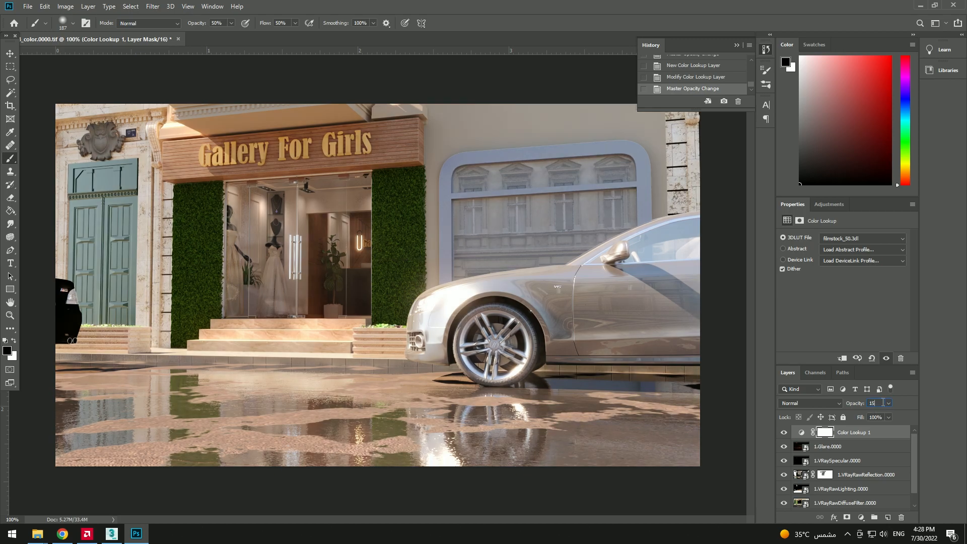
Add a second Color Lookup adjustment layer on top using the FoggyNight.3DL LUT at 10% opacity.
left_click(861, 517)
left_click(876, 476)
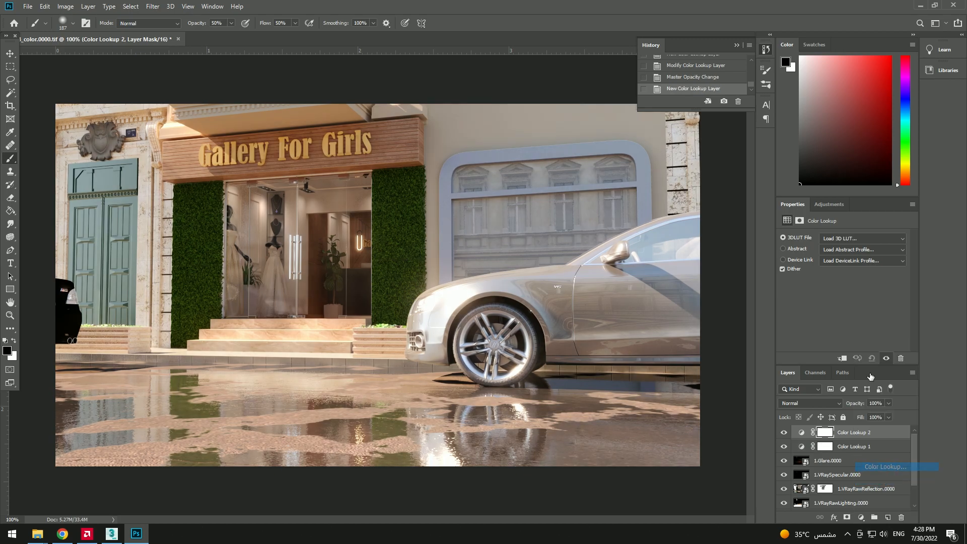
left_click(862, 239)
left_click(851, 365)
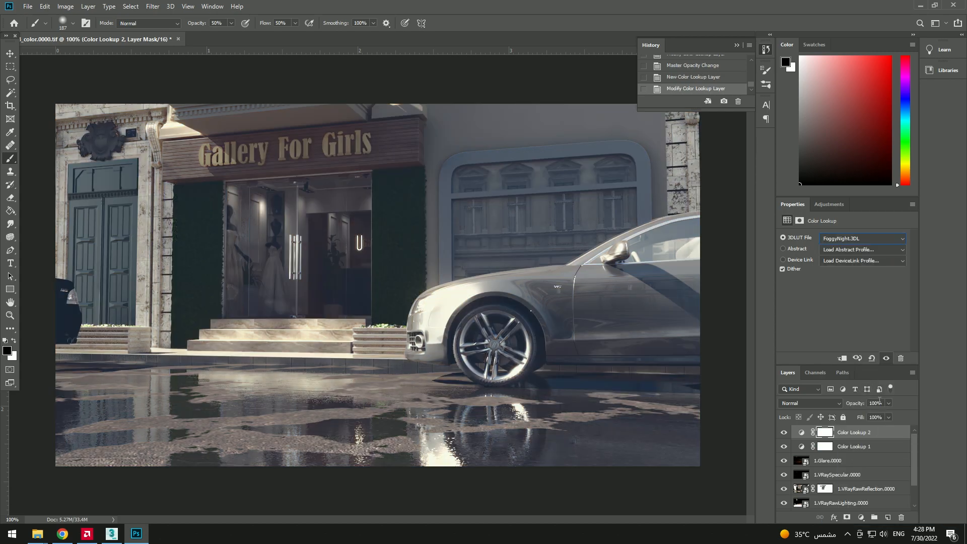
type("10")
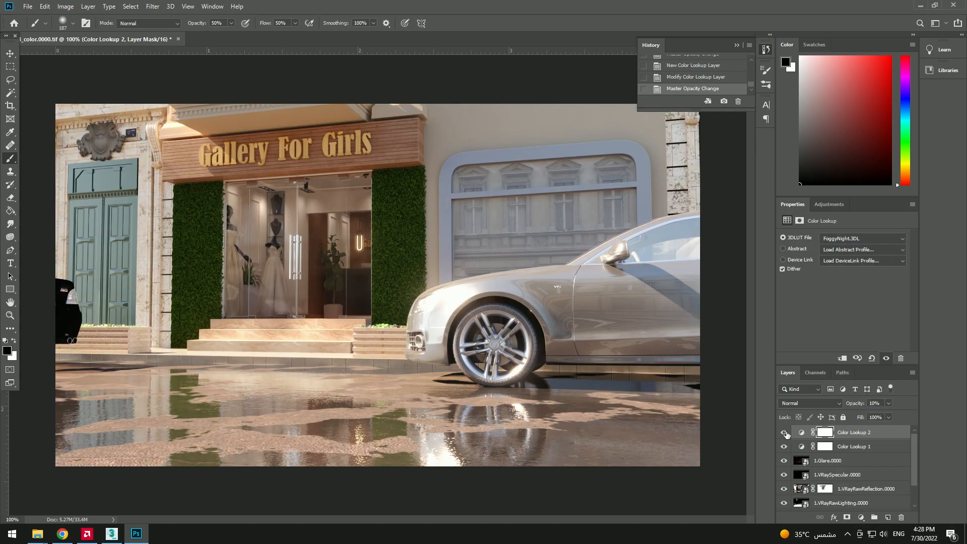
Toggle the Color Lookup effect's visibility to compare, and set the Color Lookup 2 layer's opacity to 15%.
left_click(784, 446)
left_click(783, 432)
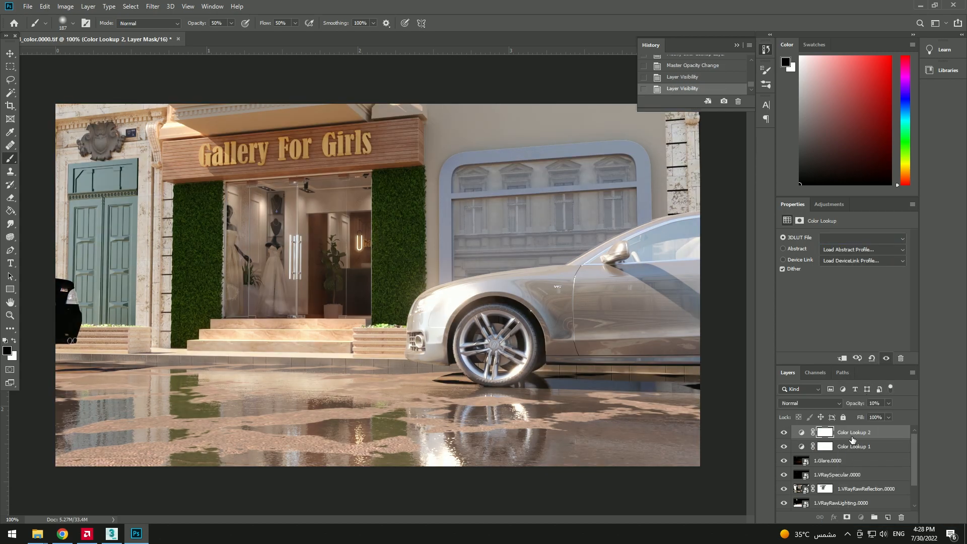
left_click(865, 447)
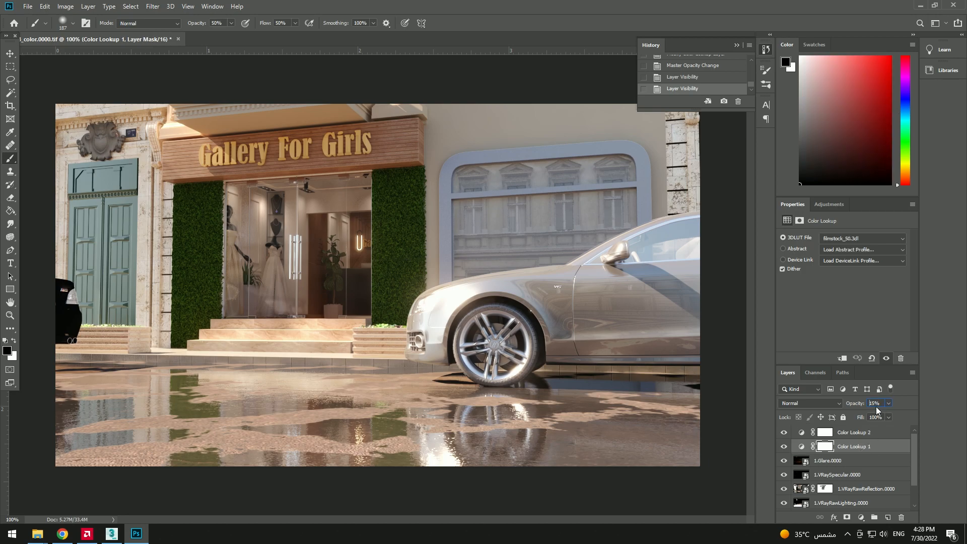
left_click(873, 432)
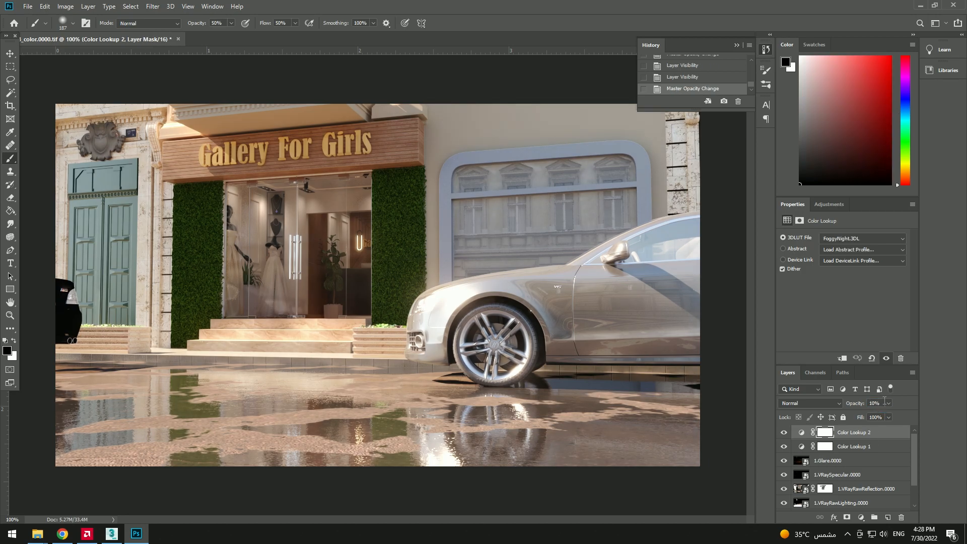
left_click(784, 446)
left_click(783, 432)
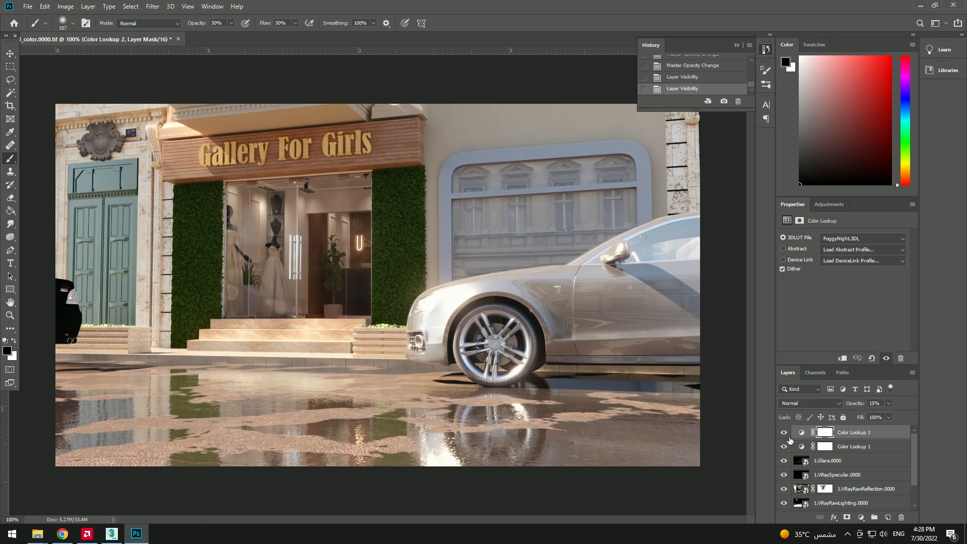
Select all layers from Color Lookup 2 down to Background, duplicate them and merge the copies into one layer.
left_click(846, 434)
scroll(846, 436, "down", 1)
key("ctrl+alt+a")
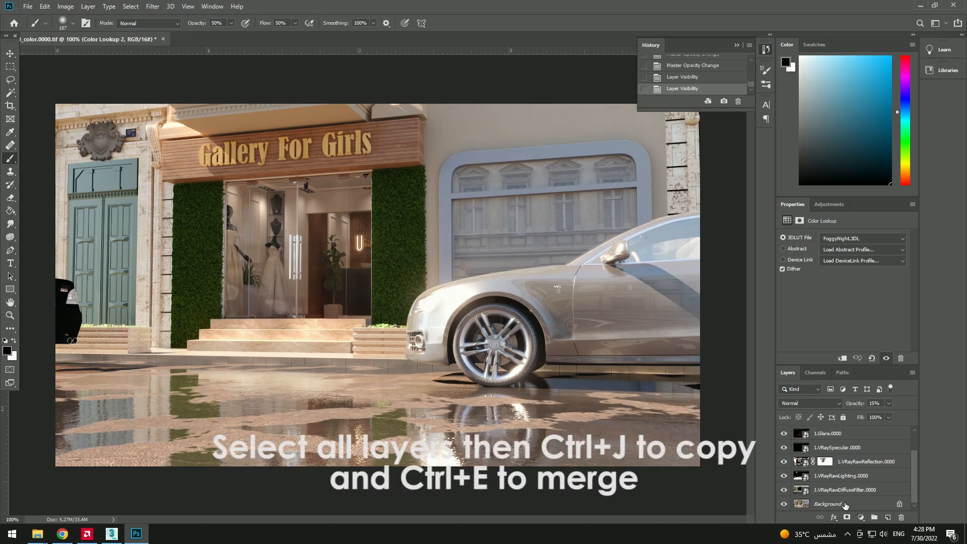
key("ctrl+j")
key("ctrl+e")
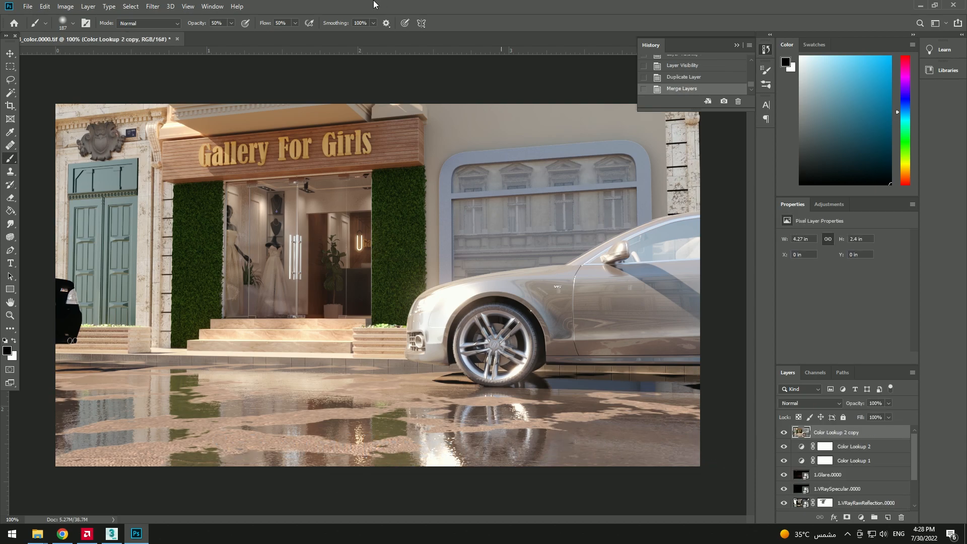
Apply the Camera Raw Filter to the merged layer with Exposure +0.20, Contrast +15, Shadows -11 and Blacks -11.
left_click(152, 6)
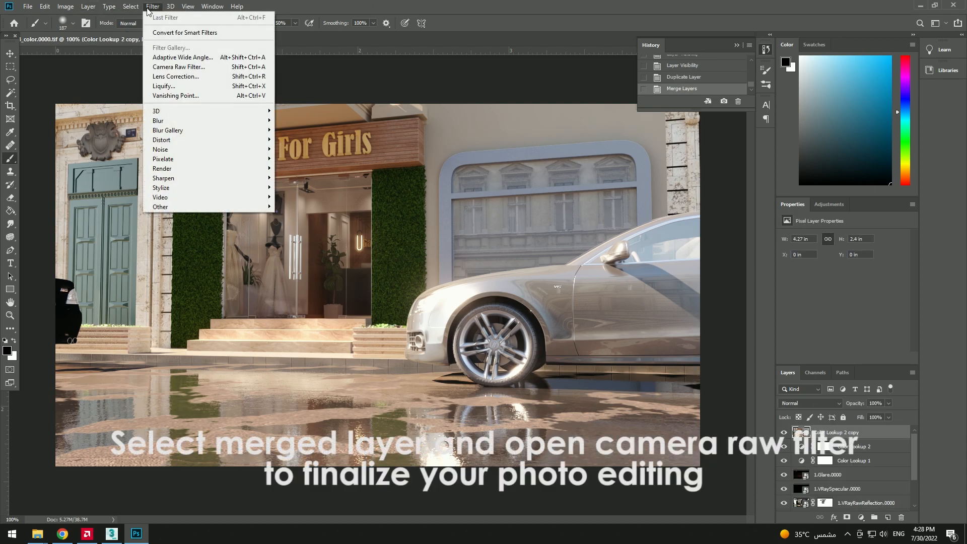
left_click(179, 67)
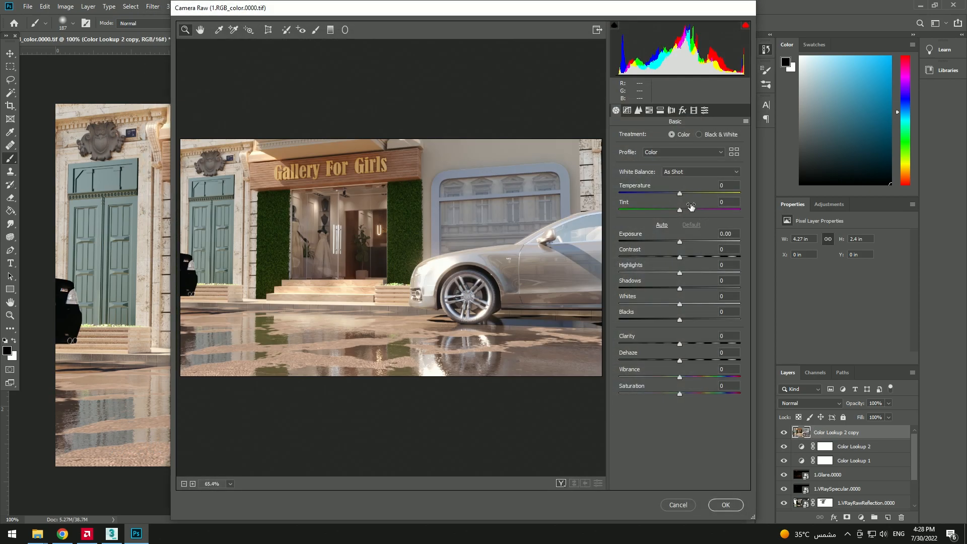
left_click(684, 242)
left_click_drag(684, 243, 682, 243)
left_click(685, 257)
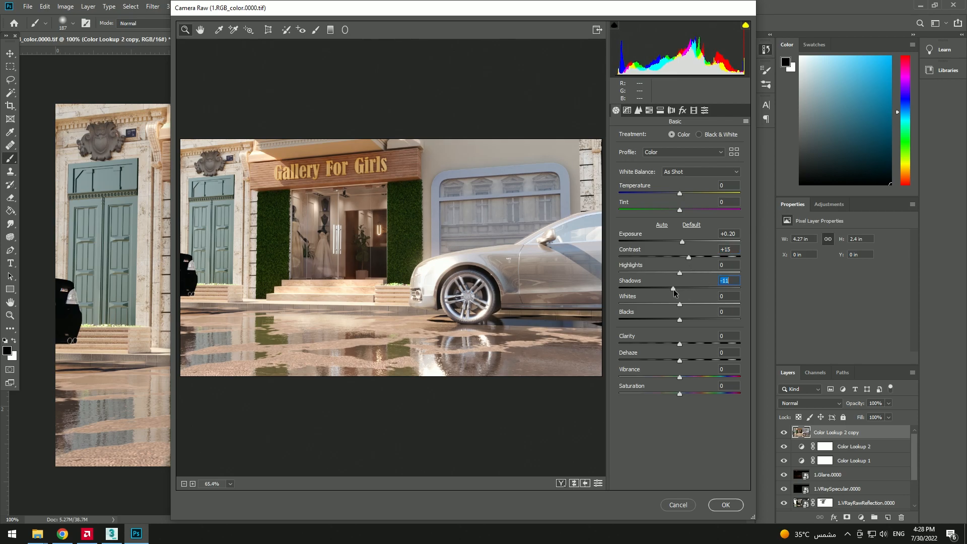
left_click_drag(679, 323, 673, 325)
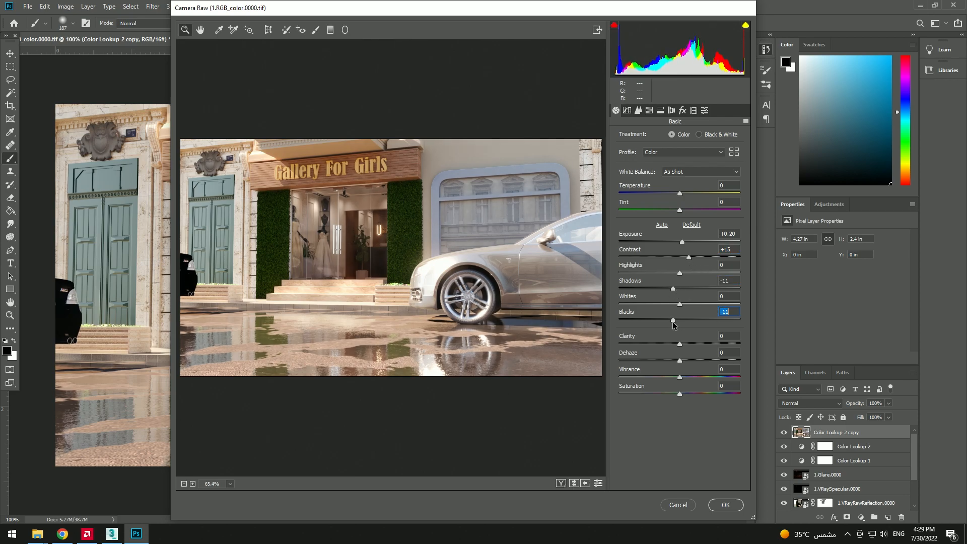
left_click(726, 505)
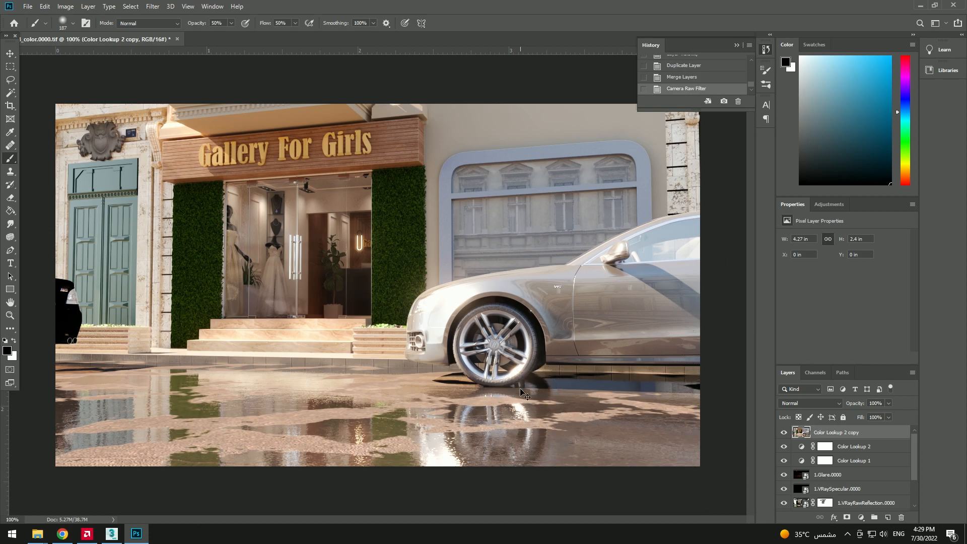
key("ctrl+shift+a")
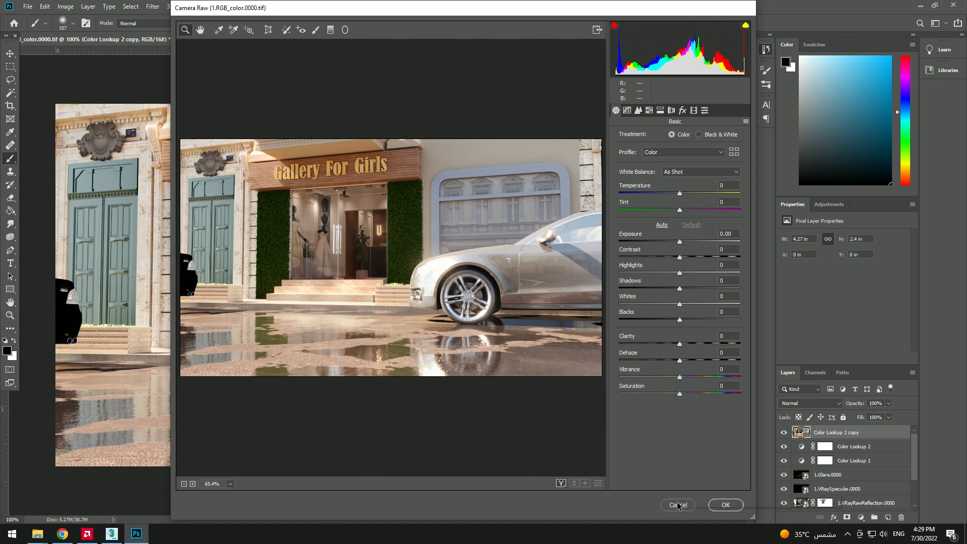
left_click(678, 505)
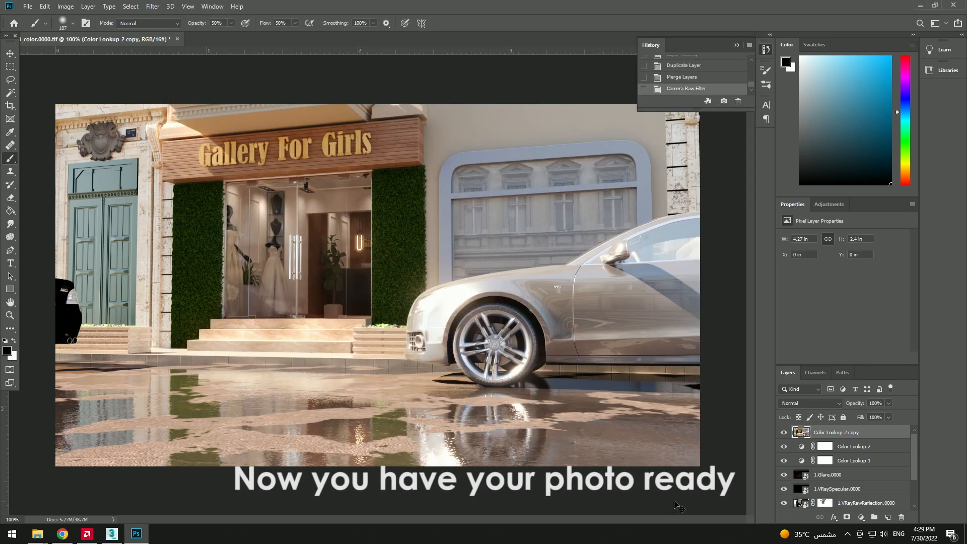